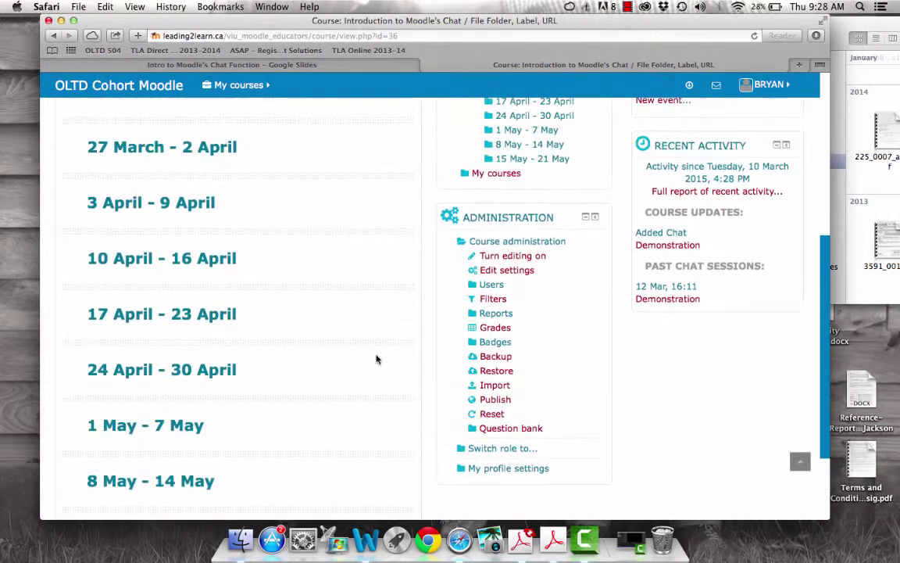
Look over the course page's weekly sections along with its navigation, administration and recent activity blocks.
{"action": "scroll", "coordinate": [376, 359], "scroll_direction": "up", "scroll_amount": 6}
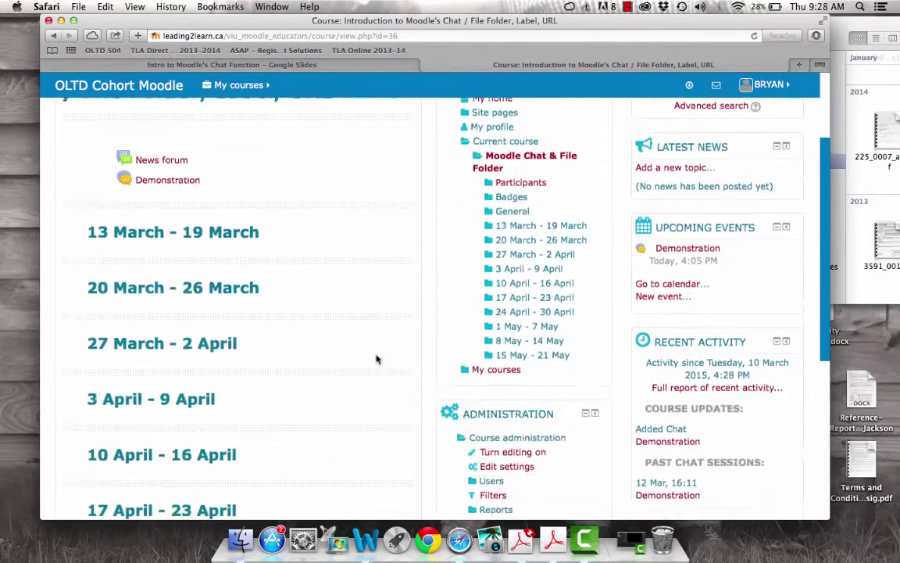
{"action": "scroll", "coordinate": [376, 359], "scroll_direction": "up", "scroll_amount": 2}
{"action": "scroll", "coordinate": [376, 359], "scroll_direction": "down", "scroll_amount": 7}
{"action": "scroll", "coordinate": [376, 359], "scroll_direction": "down", "scroll_amount": 2}
{"action": "scroll", "coordinate": [376, 359], "scroll_direction": "up", "scroll_amount": 10}
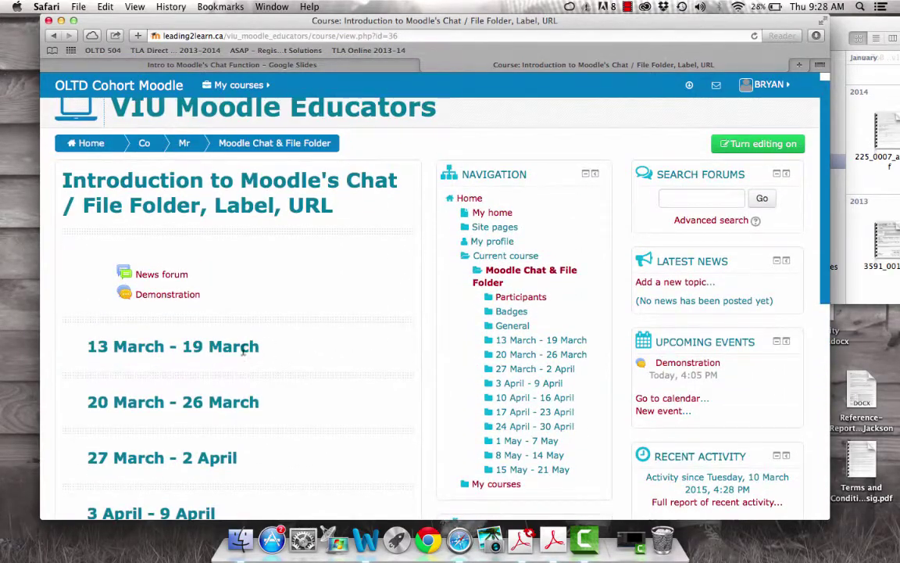
{"action": "scroll", "coordinate": [303, 386], "scroll_direction": "down", "scroll_amount": 1}
{"action": "scroll", "coordinate": [303, 386], "scroll_direction": "up", "scroll_amount": 1}
{"action": "scroll", "coordinate": [304, 386], "scroll_direction": "down", "scroll_amount": 1}
{"action": "scroll", "coordinate": [303, 386], "scroll_direction": "down", "scroll_amount": 1}
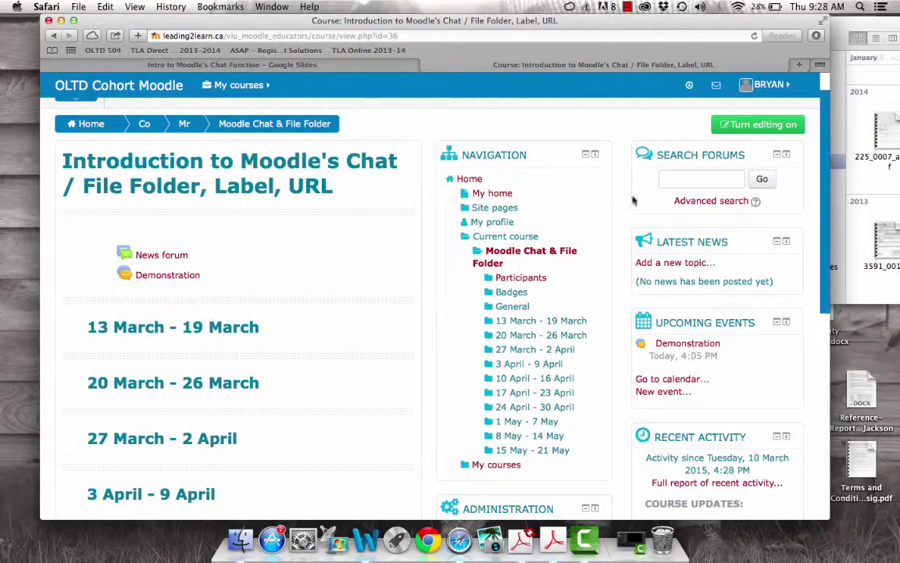
Turn on course editing and add a Chat activity to the 13 March - 19 March section.
{"action": "left_click", "coordinate": [755, 124]}
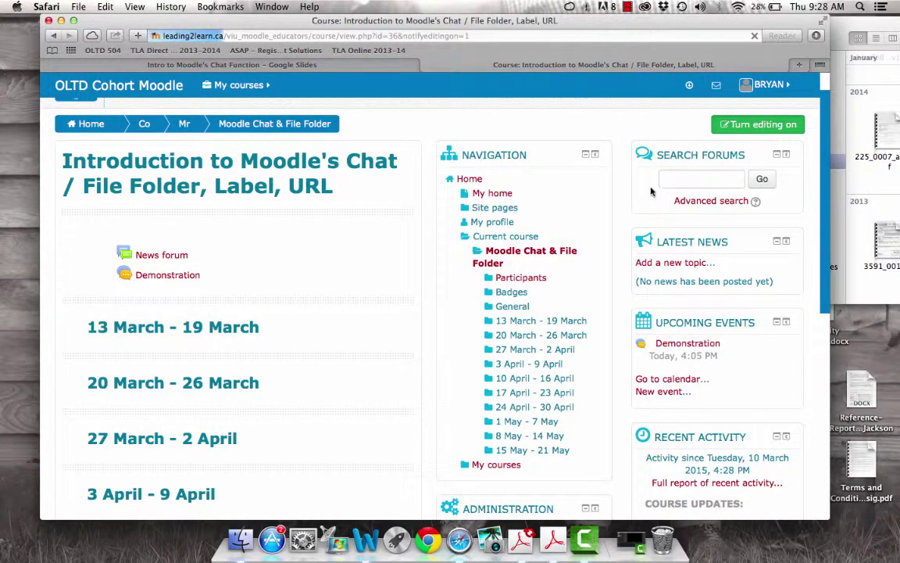
{"action": "scroll", "coordinate": [367, 318], "scroll_direction": "down", "scroll_amount": 2}
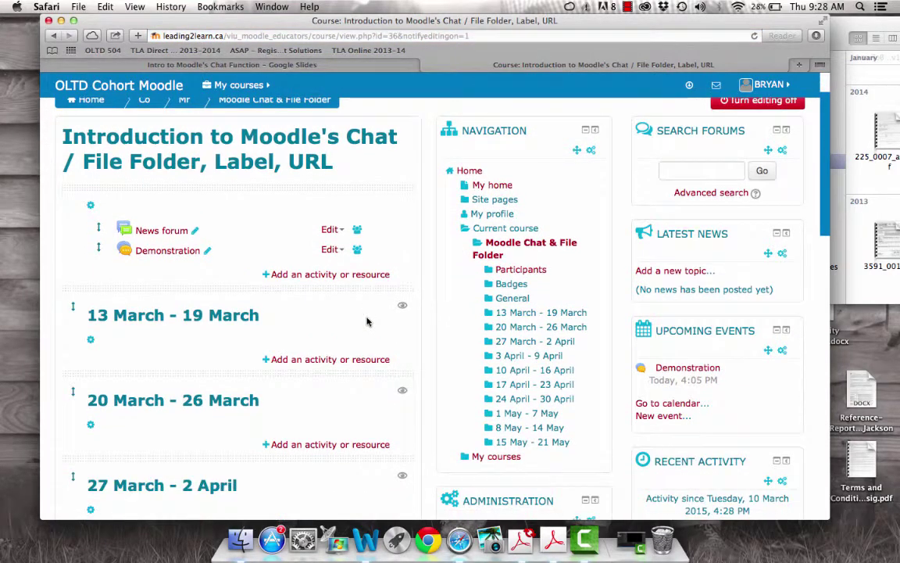
{"action": "left_click", "coordinate": [327, 361]}
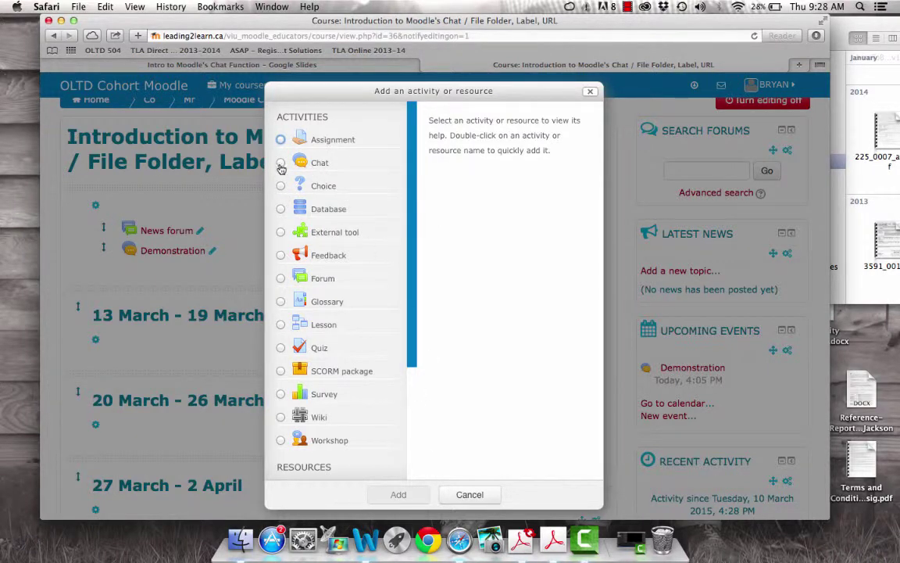
{"action": "left_click", "coordinate": [280, 163]}
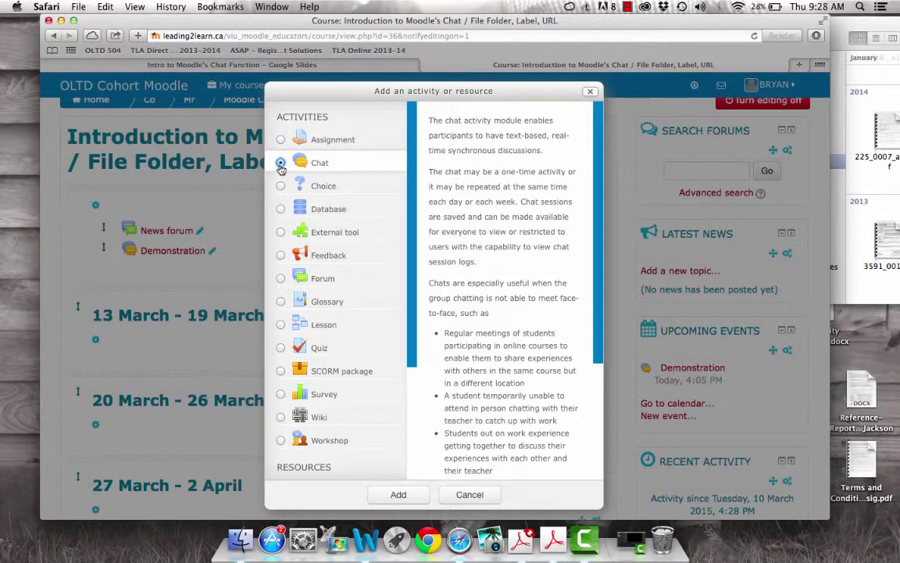
{"action": "left_click", "coordinate": [415, 496]}
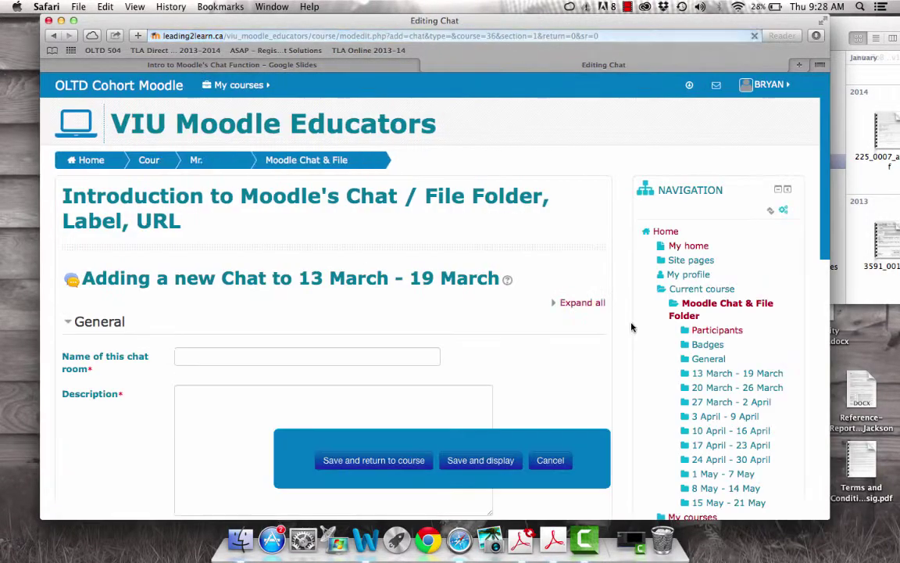
Name the chat room "Intro to chat" and enter "Intro to chat" as its description.
{"action": "scroll", "coordinate": [589, 329], "scroll_direction": "down", "scroll_amount": 4}
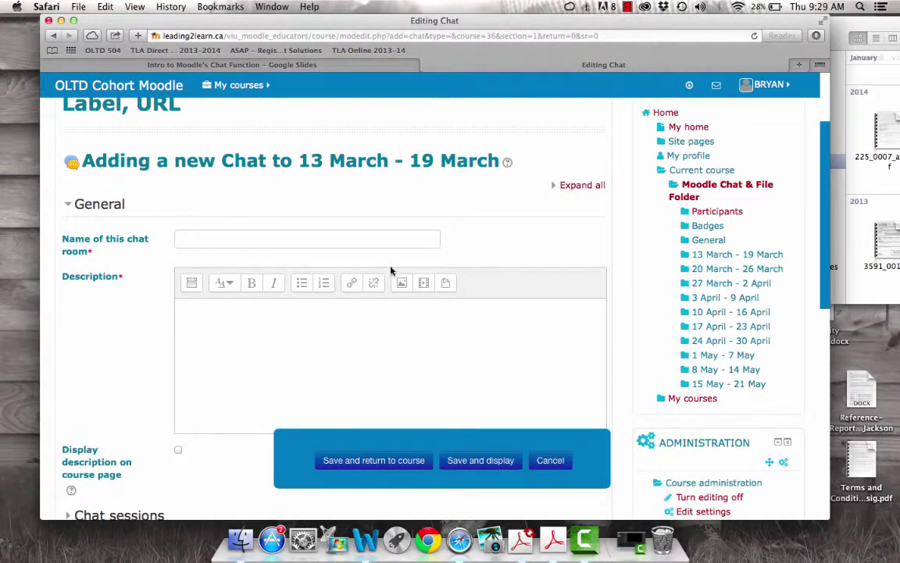
{"action": "left_click", "coordinate": [267, 242]}
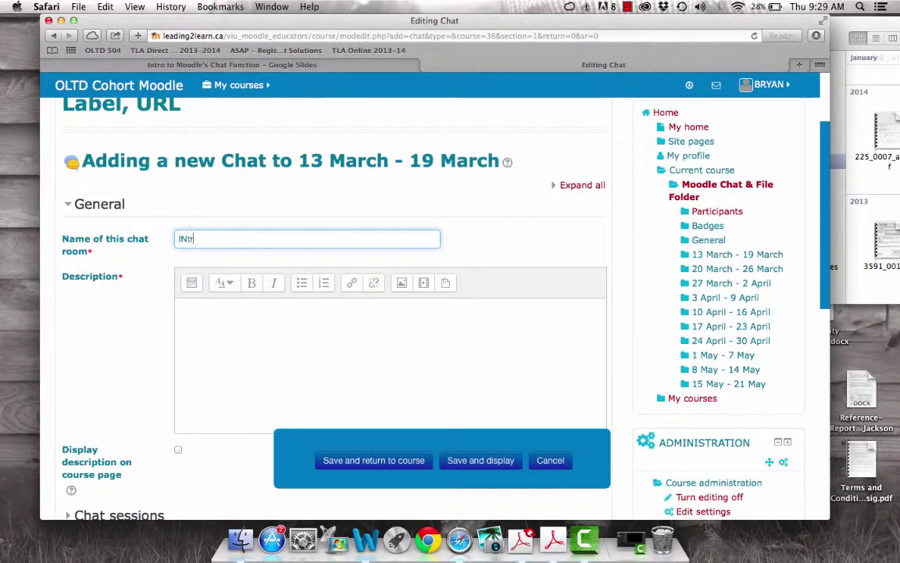
{"action": "type", "text": "Intro to chat"}
{"action": "left_click", "coordinate": [223, 324]}
{"action": "type", "text": "I"}
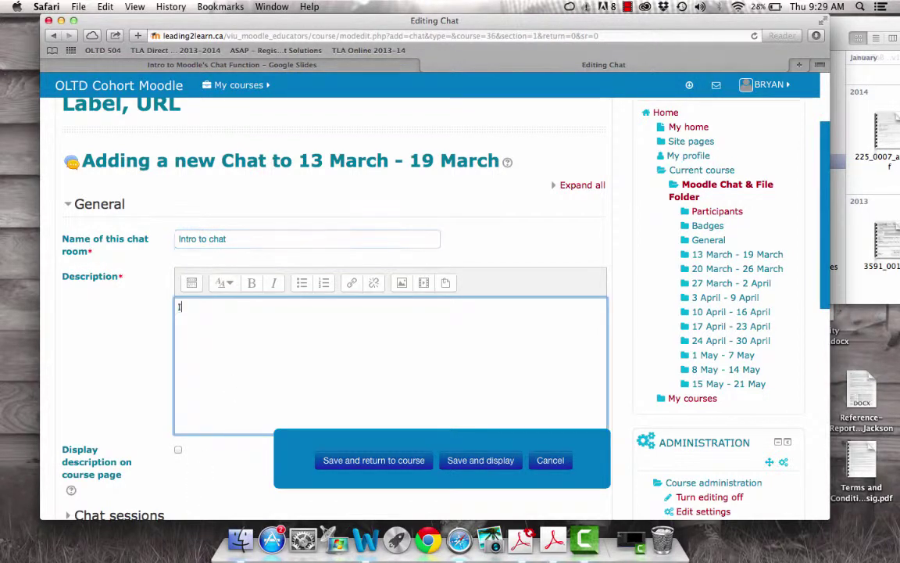
{"action": "type", "text": "ntro to chat"}
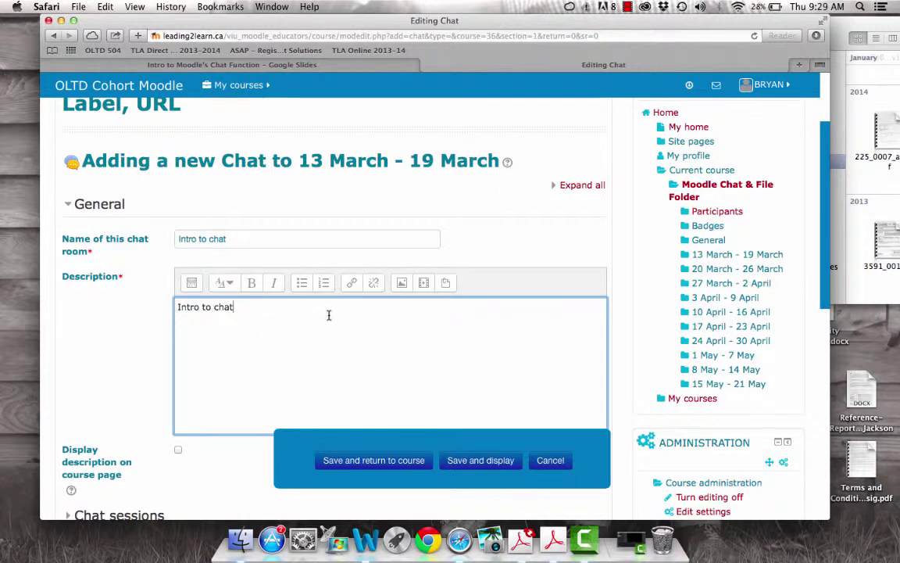
In the chat session settings, set the repeat/publish session times to "No repeats - publish the specified time only".
{"action": "scroll", "coordinate": [422, 273], "scroll_direction": "down", "scroll_amount": 3}
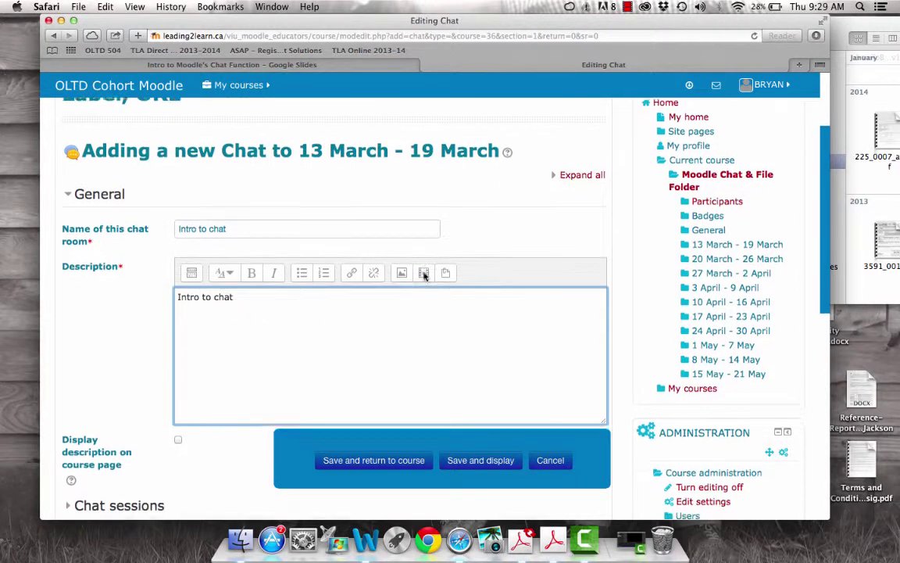
{"action": "scroll", "coordinate": [424, 272], "scroll_direction": "down", "scroll_amount": 4}
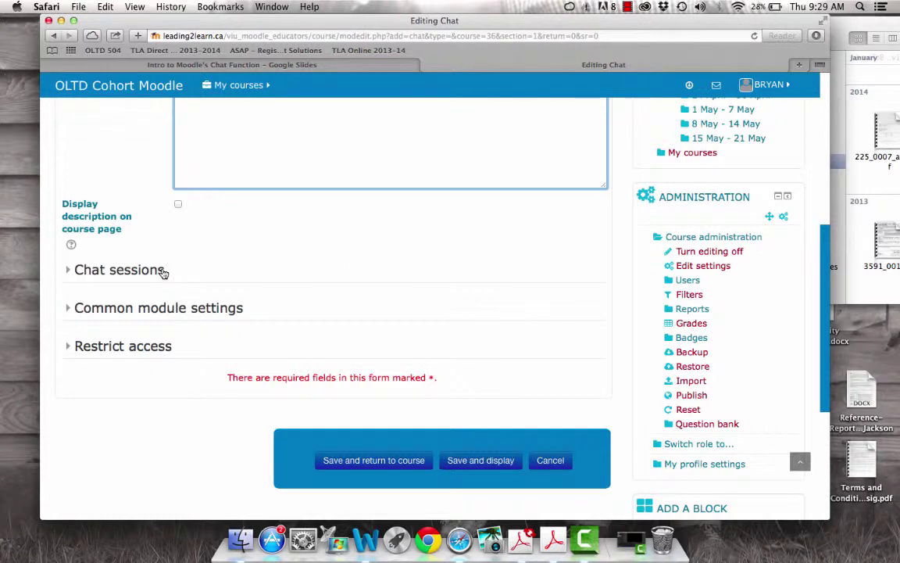
{"action": "left_click", "coordinate": [166, 271]}
{"action": "scroll", "coordinate": [410, 230], "scroll_direction": "down", "scroll_amount": 1}
{"action": "scroll", "coordinate": [410, 229], "scroll_direction": "down", "scroll_amount": 3}
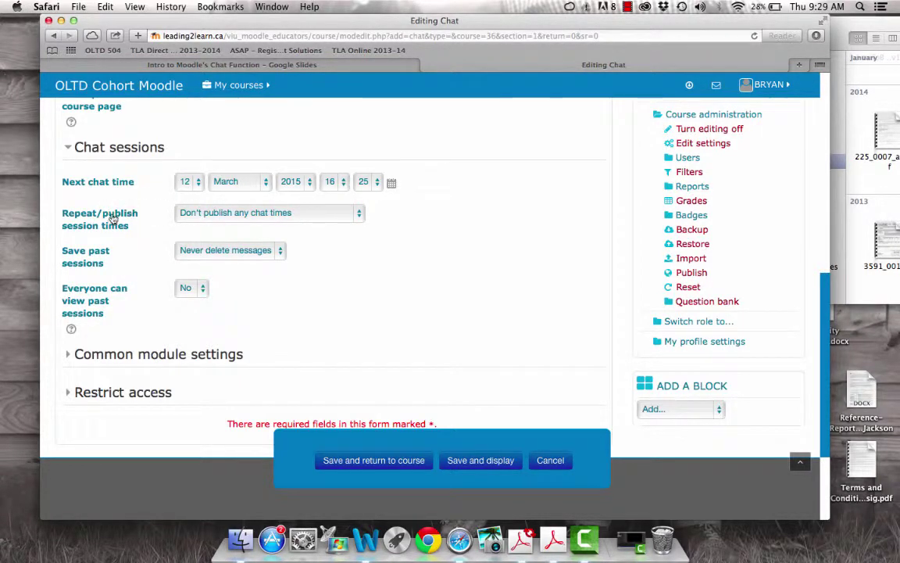
{"action": "scroll", "coordinate": [141, 233], "scroll_direction": "down", "scroll_amount": 2}
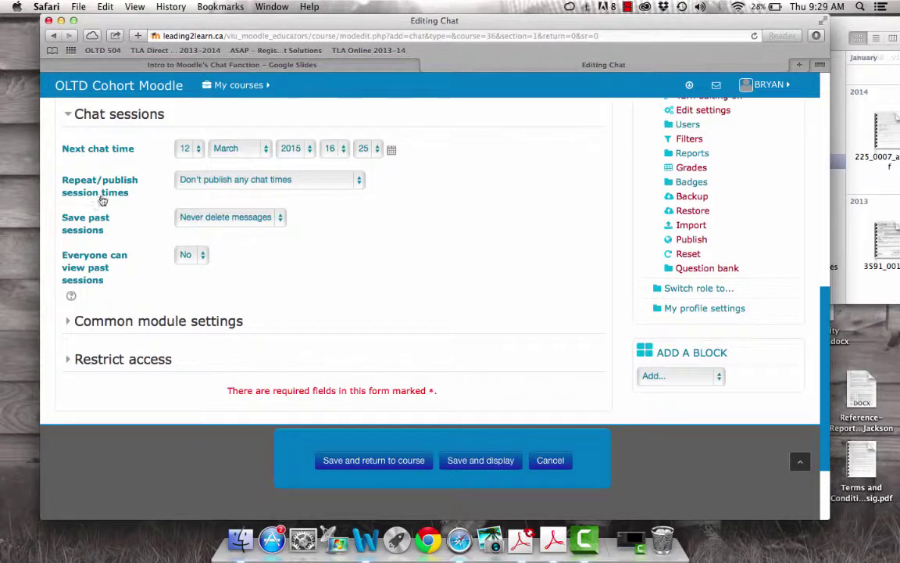
{"action": "left_click", "coordinate": [202, 186]}
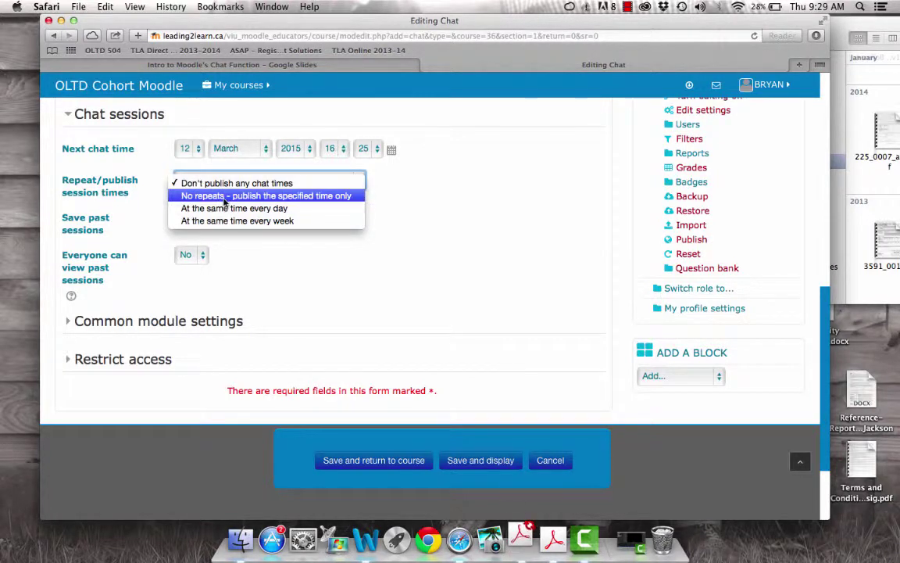
{"action": "left_click", "coordinate": [224, 200]}
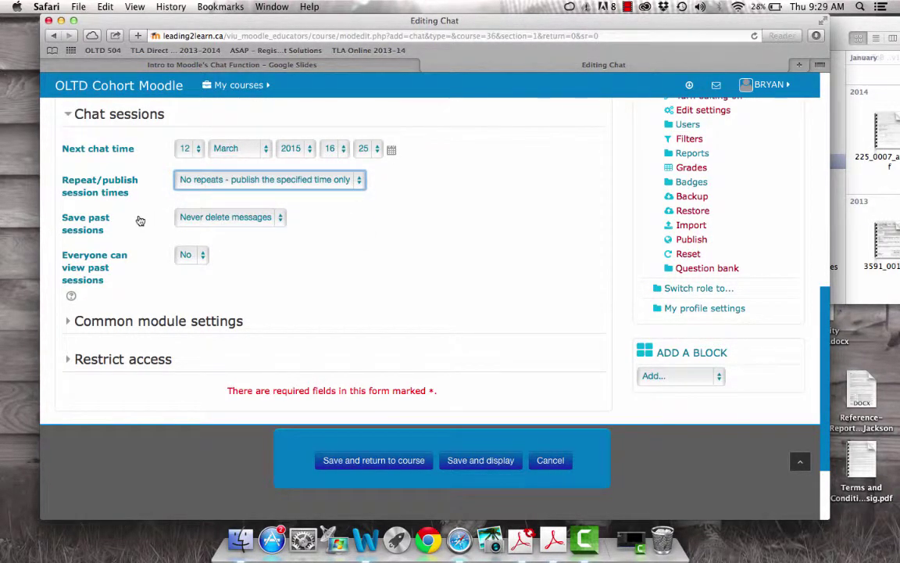
Allow everyone to view past chat sessions by setting that option to Yes.
{"action": "scroll", "coordinate": [138, 218], "scroll_direction": "down", "scroll_amount": 2}
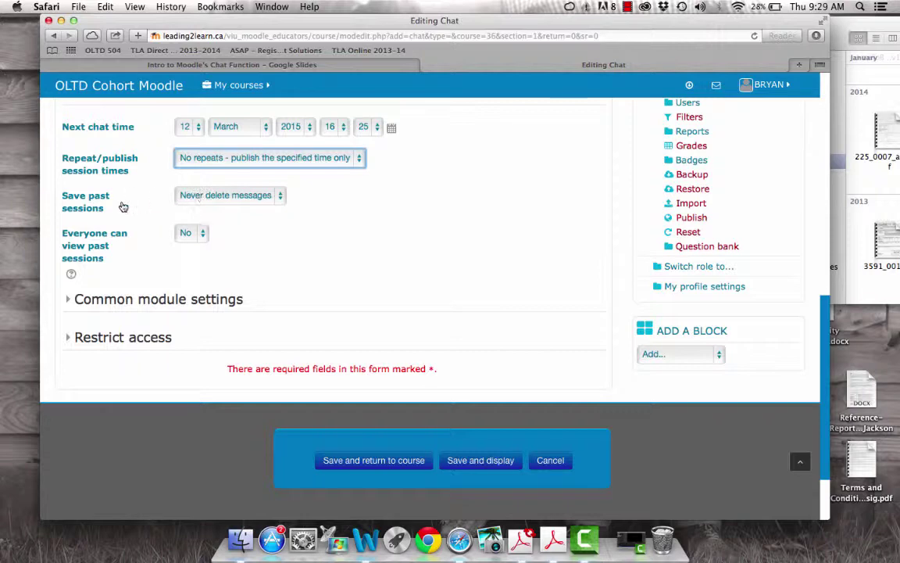
{"action": "scroll", "coordinate": [123, 206], "scroll_direction": "down", "scroll_amount": 2}
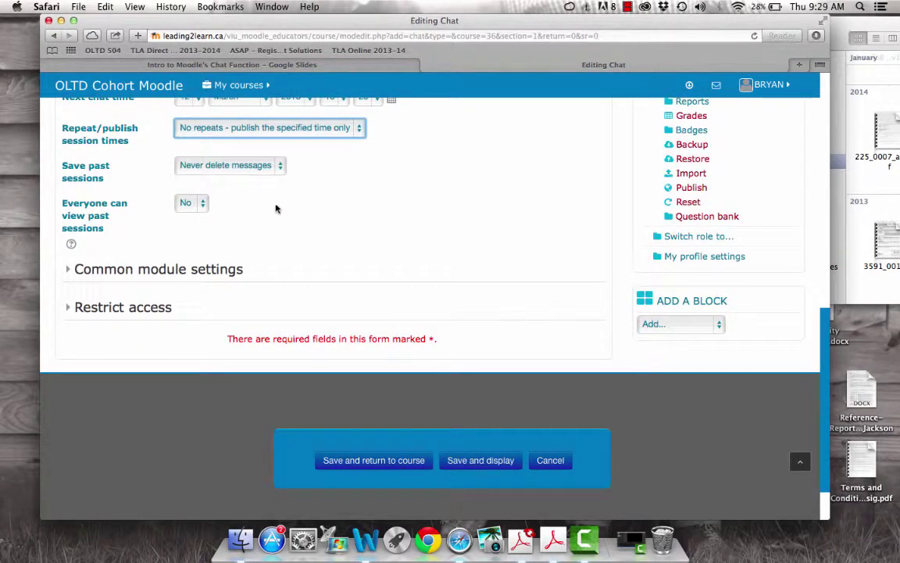
{"action": "scroll", "coordinate": [259, 216], "scroll_direction": "up", "scroll_amount": 2}
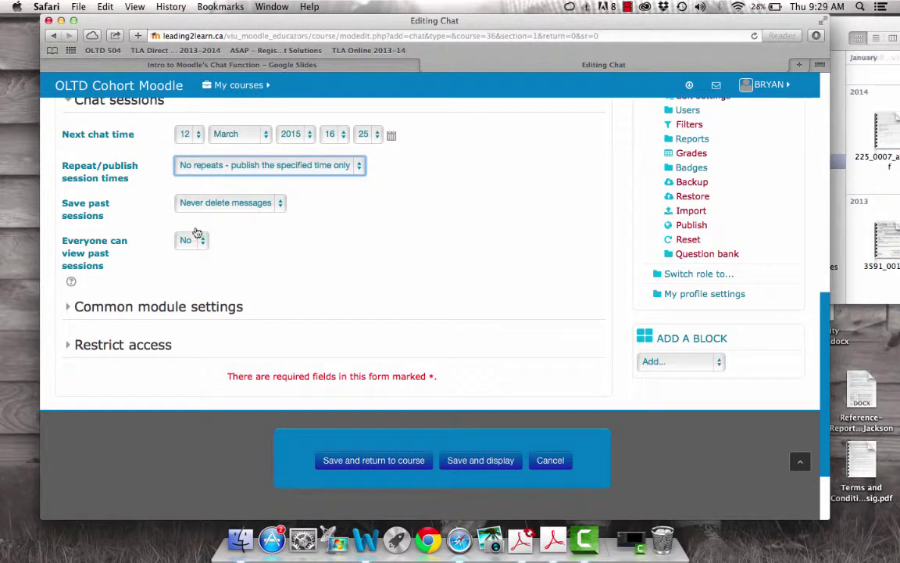
{"action": "scroll", "coordinate": [134, 247], "scroll_direction": "down", "scroll_amount": 1}
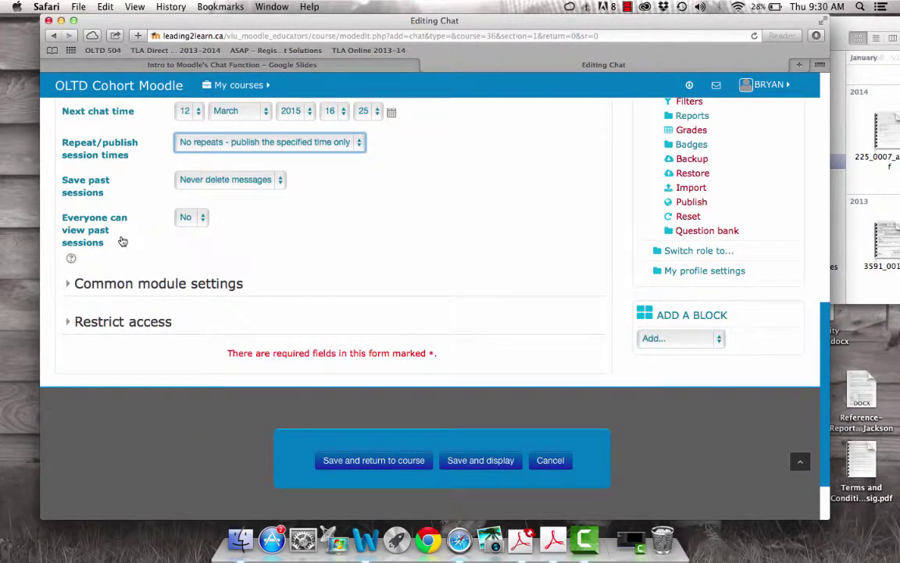
{"action": "left_click", "coordinate": [203, 221]}
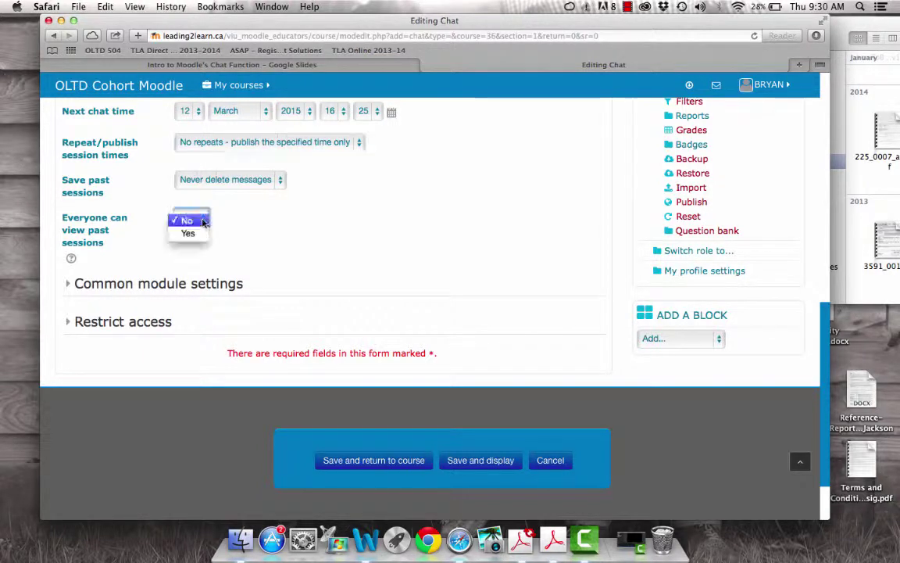
{"action": "left_click", "coordinate": [197, 234]}
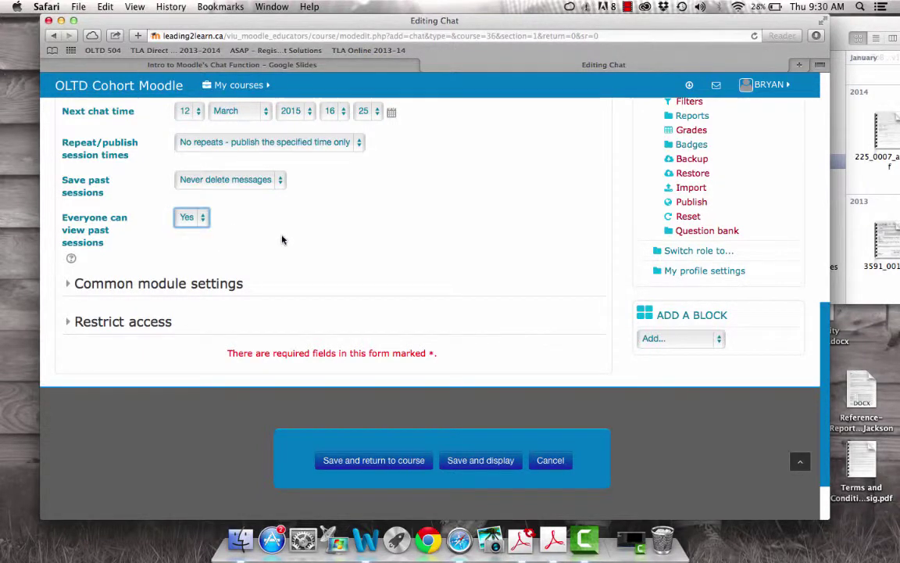
Expand the common module settings and read the help text for the ID number.
{"action": "scroll", "coordinate": [282, 239], "scroll_direction": "down", "scroll_amount": 2}
{"action": "left_click", "coordinate": [213, 262]}
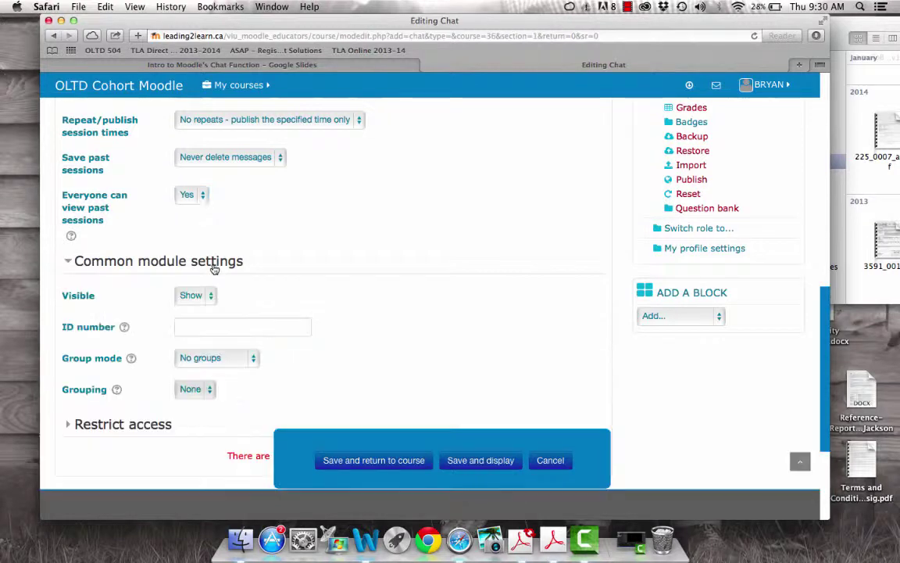
{"action": "scroll", "coordinate": [378, 264], "scroll_direction": "down", "scroll_amount": 2}
{"action": "scroll", "coordinate": [378, 263], "scroll_direction": "down", "scroll_amount": 1}
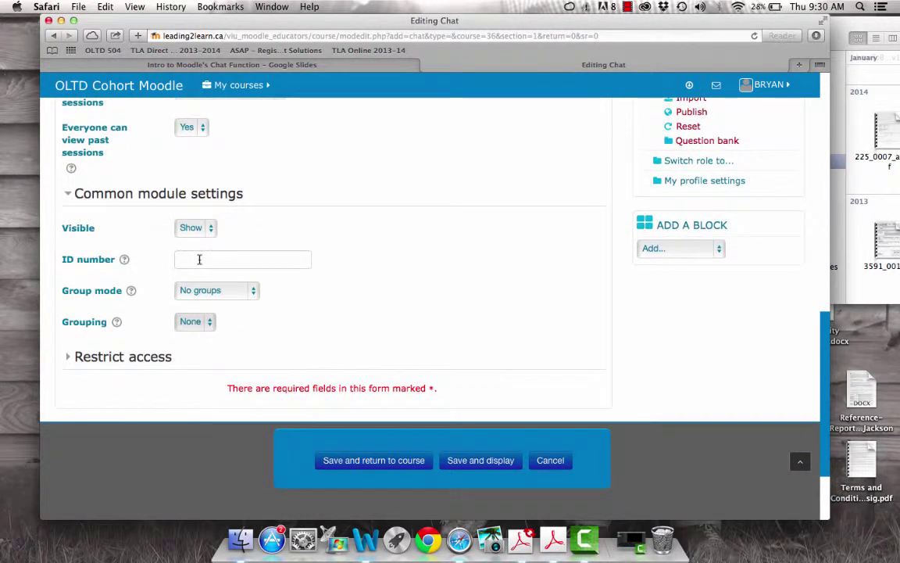
{"action": "left_click", "coordinate": [124, 260]}
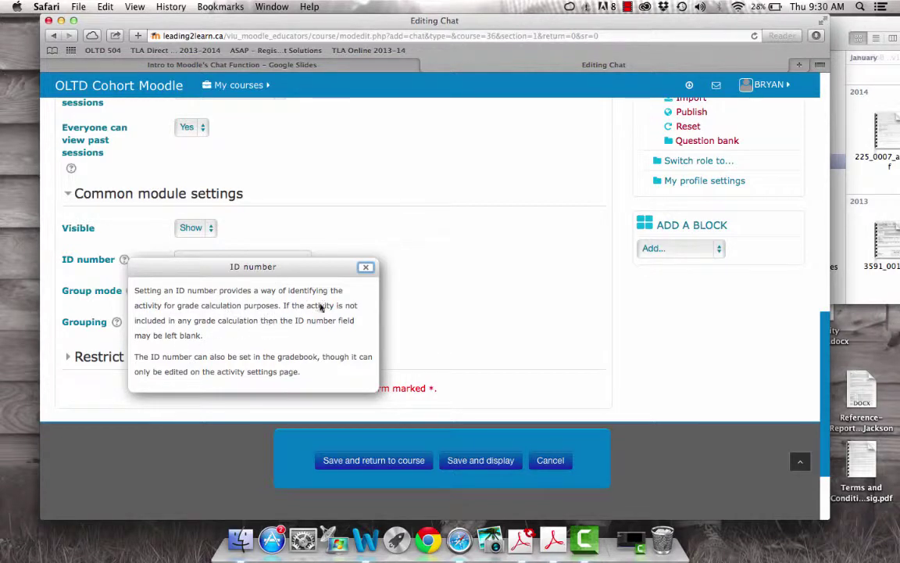
{"action": "left_click", "coordinate": [365, 266]}
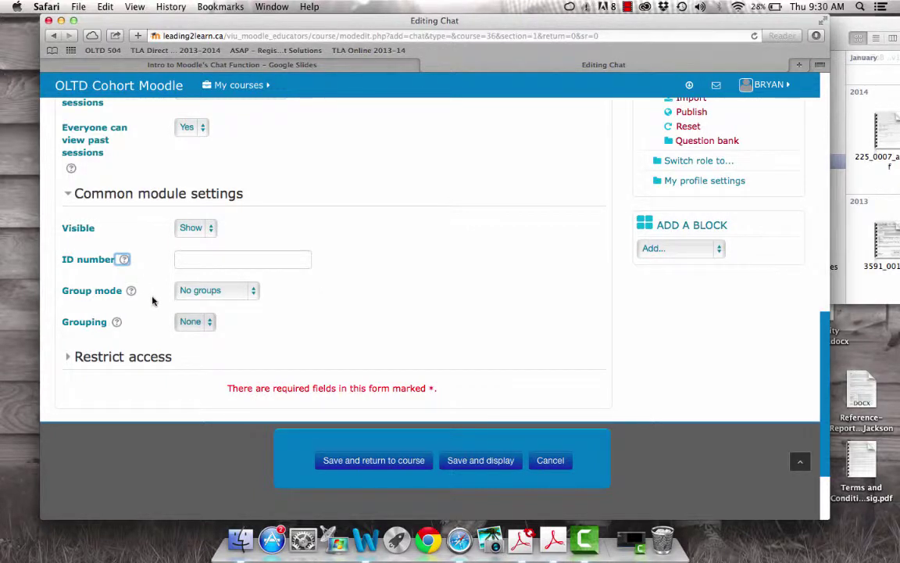
Set the chat's group mode to Visible groups.
{"action": "scroll", "coordinate": [137, 275], "scroll_direction": "down", "scroll_amount": 2}
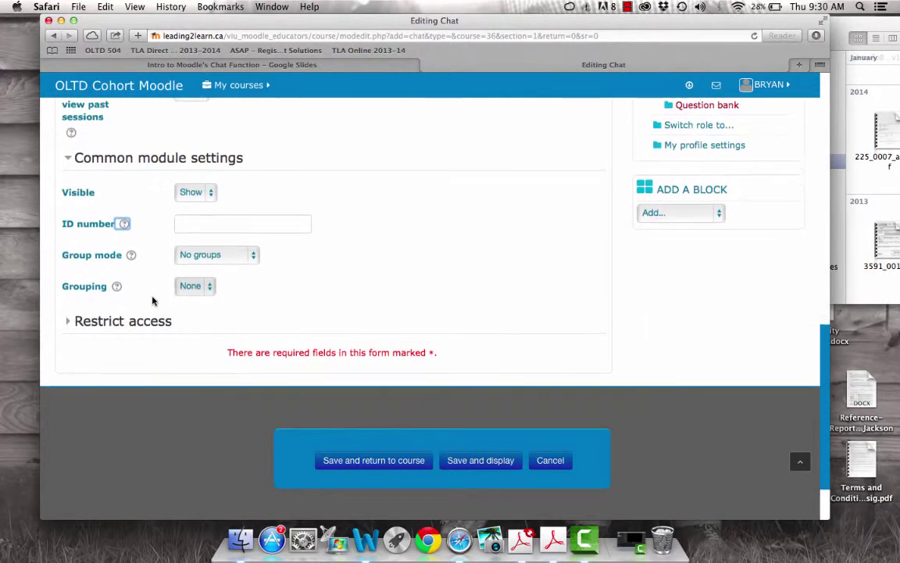
{"action": "left_click", "coordinate": [189, 250]}
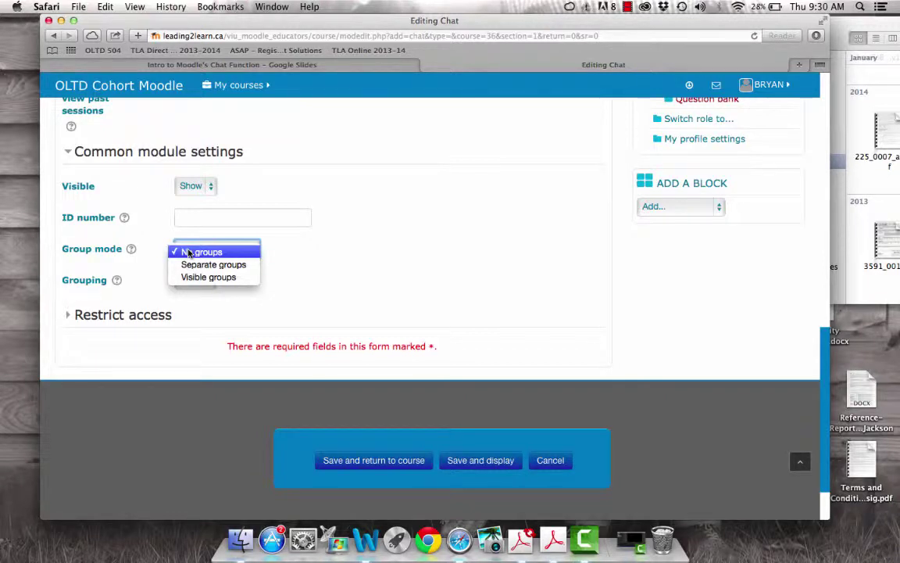
{"action": "left_click", "coordinate": [266, 266]}
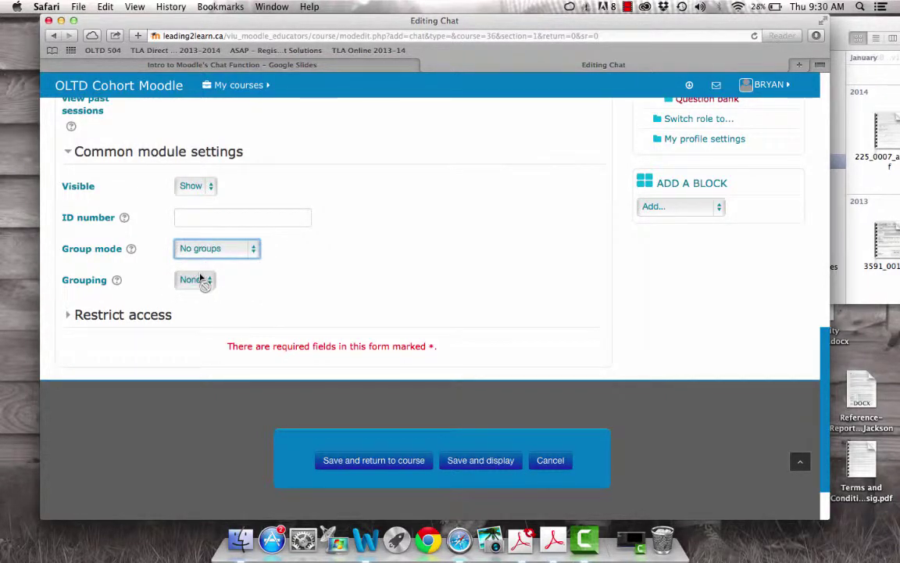
{"action": "key", "text": "v"}
{"action": "key", "text": "Tab"}
{"action": "scroll", "coordinate": [201, 327], "scroll_direction": "down", "scroll_amount": 1}
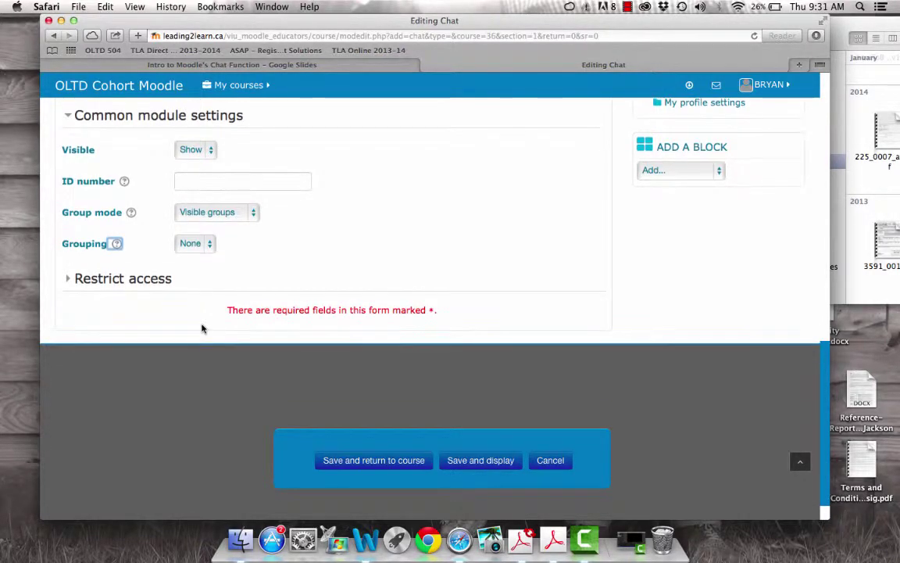
Review the chat form's settings, then save the new chat and display its page.
{"action": "scroll", "coordinate": [201, 328], "scroll_direction": "up", "scroll_amount": 15}
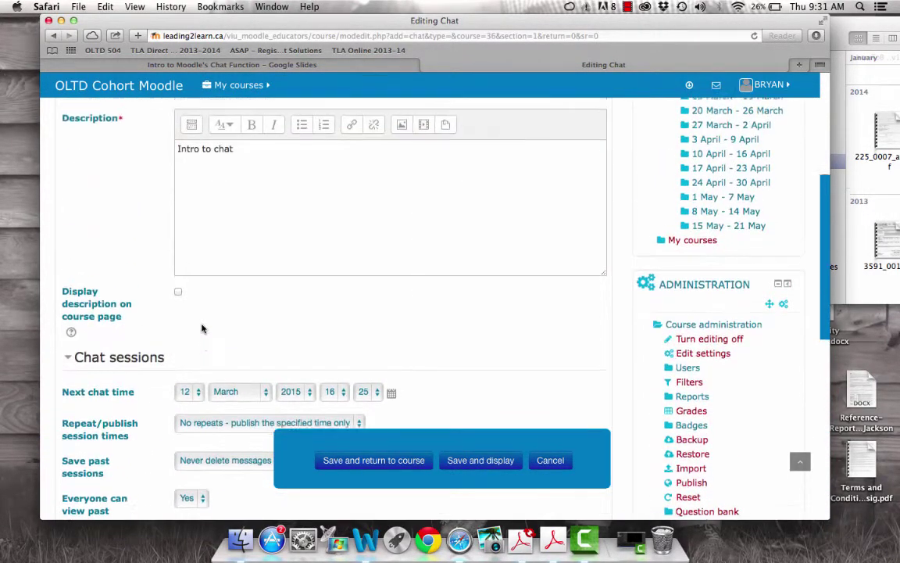
{"action": "scroll", "coordinate": [201, 327], "scroll_direction": "down", "scroll_amount": 15}
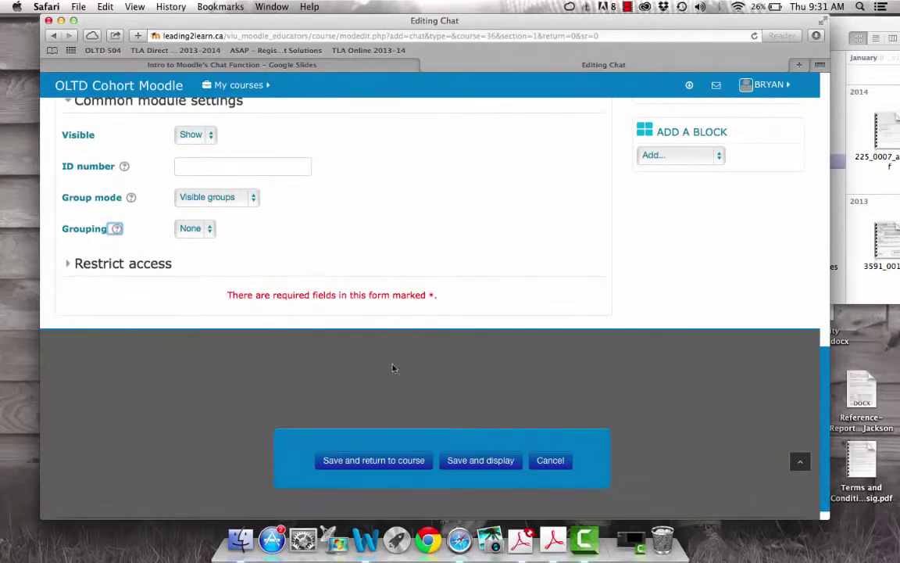
{"action": "left_click", "coordinate": [468, 460]}
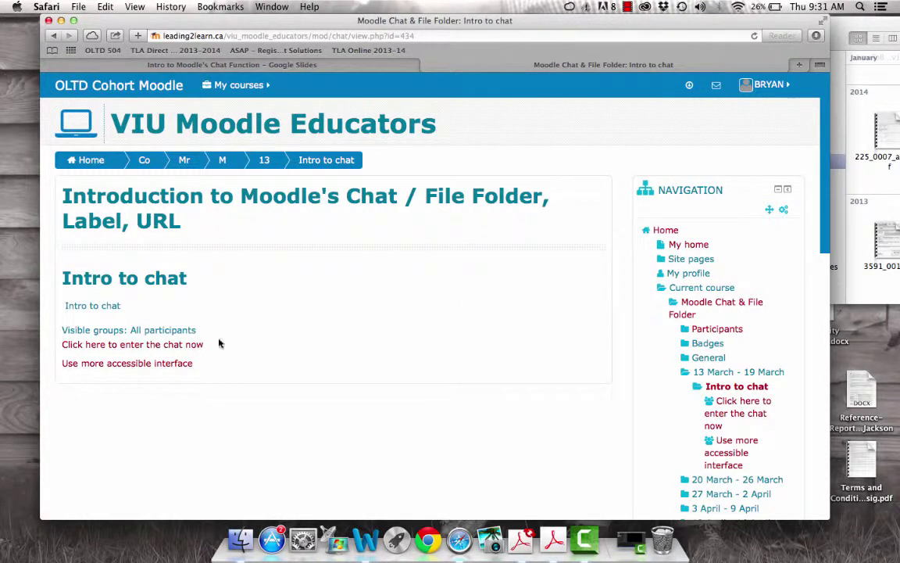
Enter the Intro to chat room, send the message "Hello and good morning.", and close the chat window.
{"action": "scroll", "coordinate": [265, 322], "scroll_direction": "down", "scroll_amount": 1}
{"action": "scroll", "coordinate": [271, 317], "scroll_direction": "up", "scroll_amount": 1}
{"action": "left_click", "coordinate": [153, 352]}
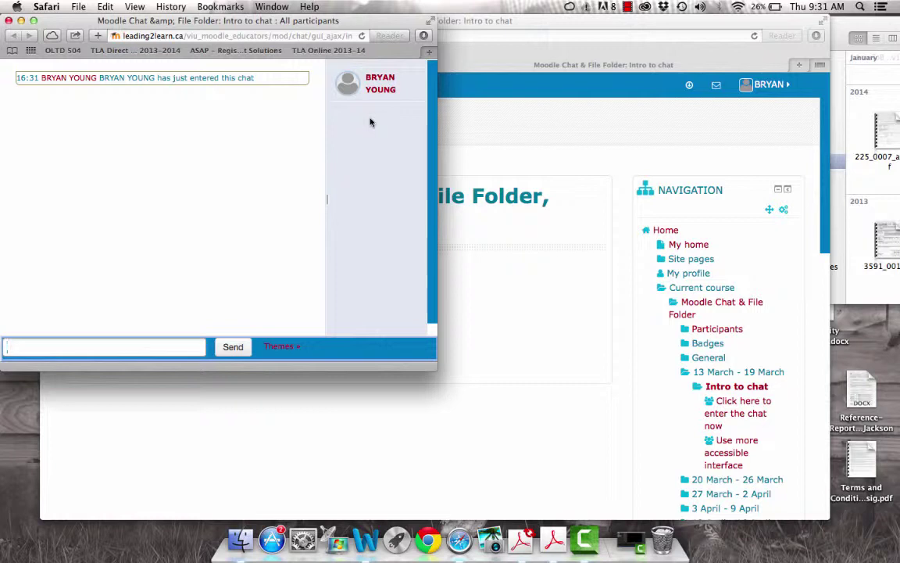
{"action": "left_click_drag", "start_coordinate": [315, 16], "coordinate": [399, 14]}
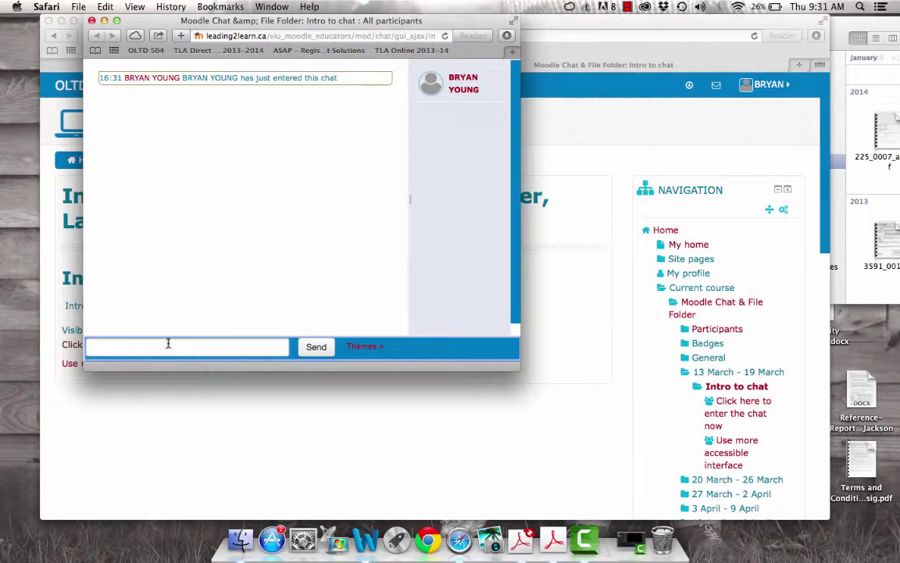
{"action": "type", "text": "He"}
{"action": "type", "text": "good morning."}
{"action": "left_click", "coordinate": [321, 347]}
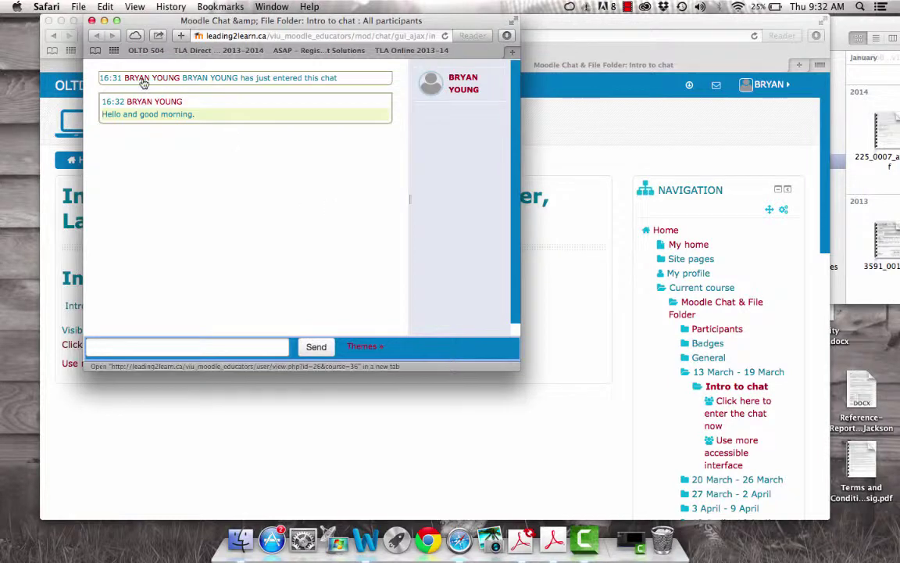
{"action": "left_click", "coordinate": [92, 22]}
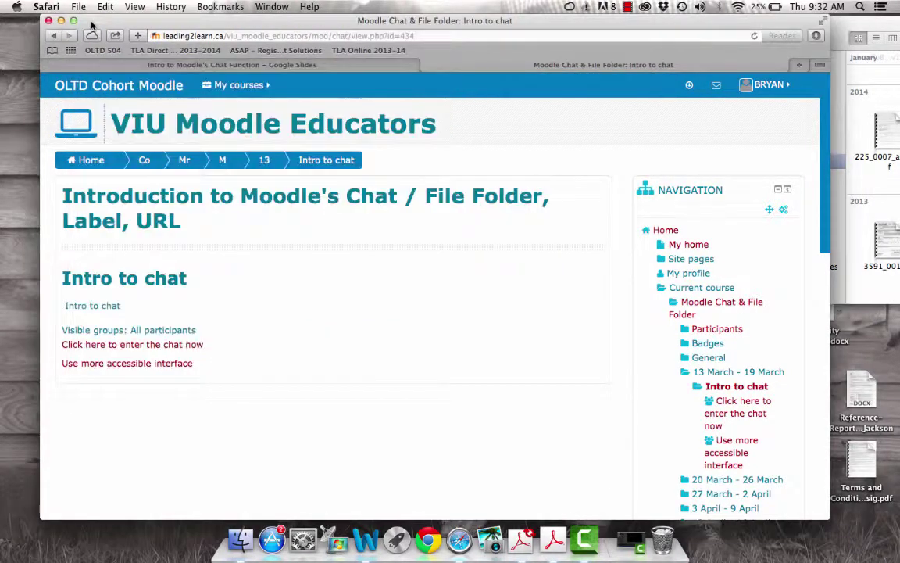
Enter the chat through the more accessible interface, submit the message "Thank you and please.", and return to the main Moodle window.
{"action": "scroll", "coordinate": [214, 325], "scroll_direction": "down", "scroll_amount": 3}
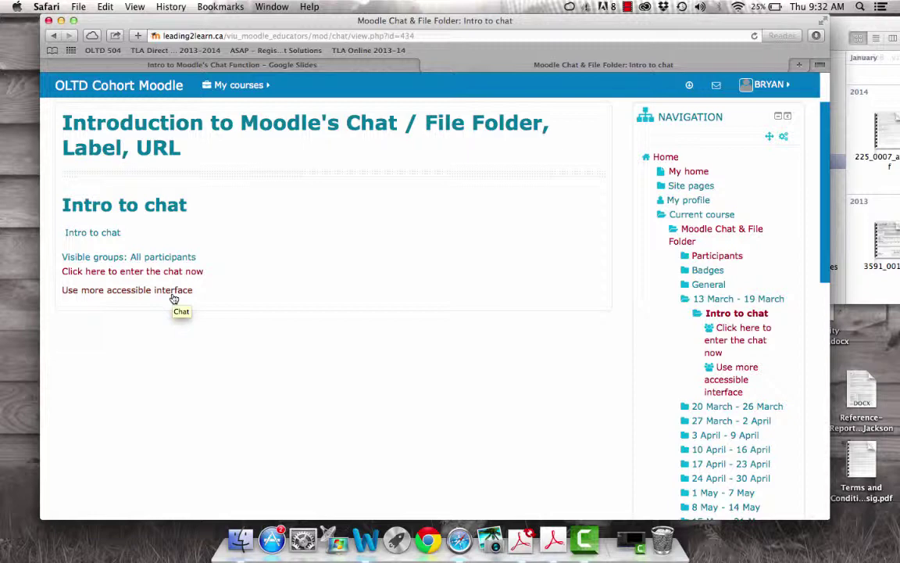
{"action": "left_click", "coordinate": [172, 289]}
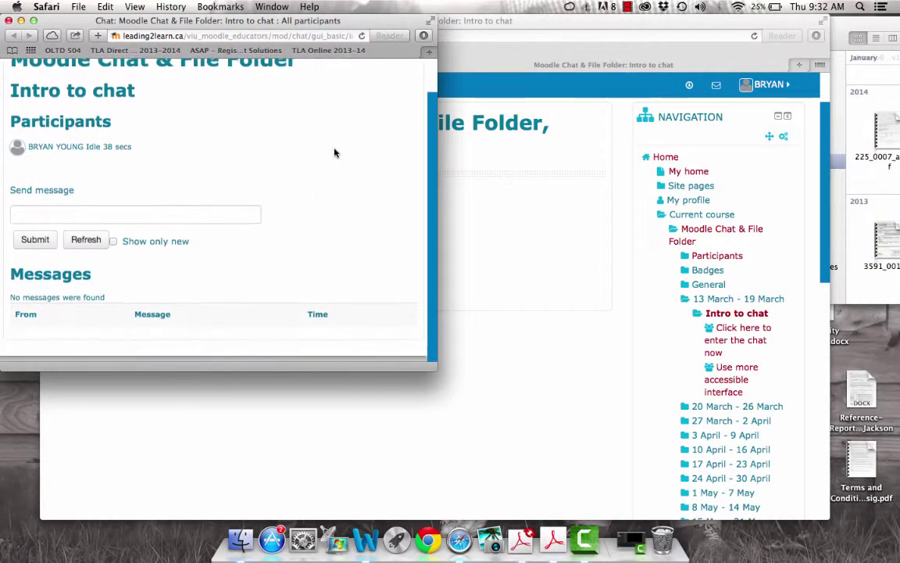
{"action": "left_click", "coordinate": [133, 221]}
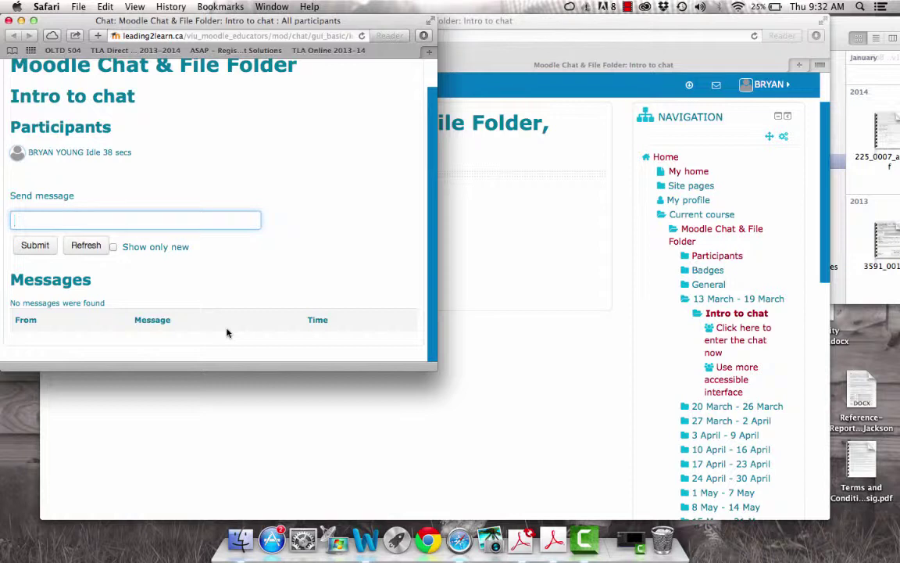
{"action": "type", "text": "Thank you and please."}
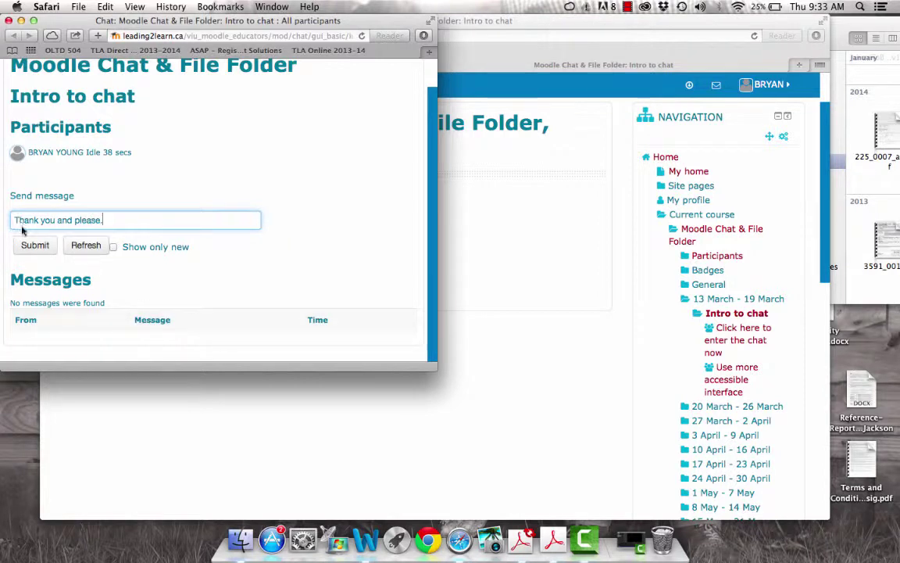
{"action": "left_click", "coordinate": [33, 247]}
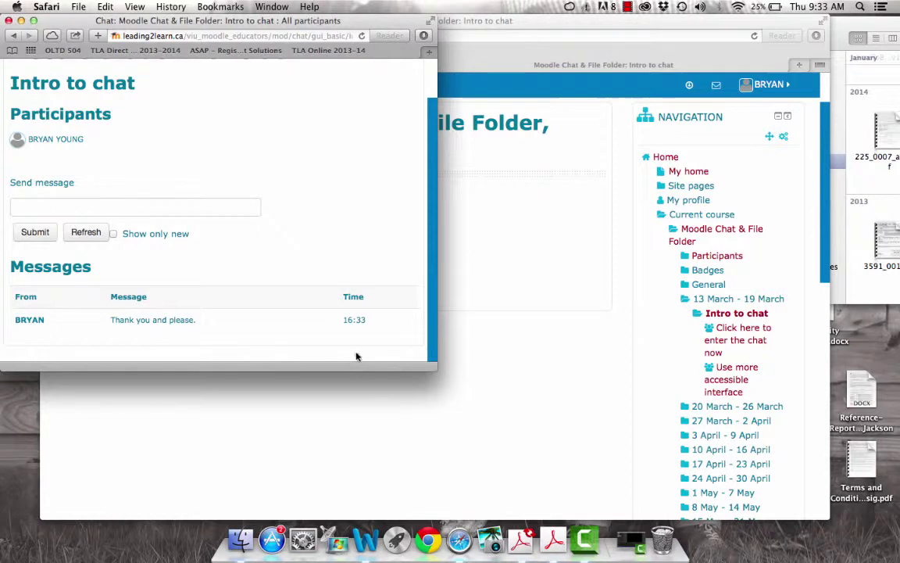
{"action": "left_click", "coordinate": [536, 339]}
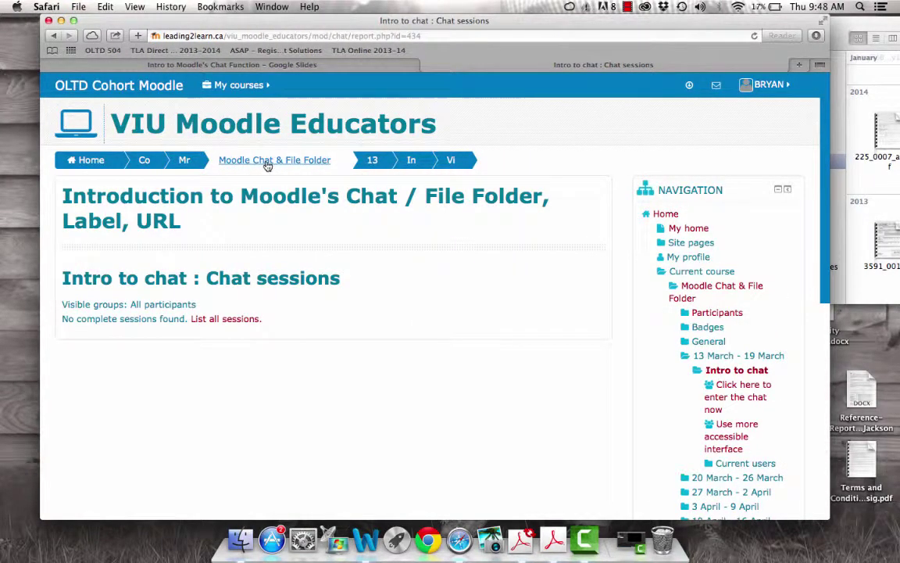
Go back to the Moodle Chat & File Folder course page and open the Intro to chat activity under 13 March - 19 March.
{"action": "left_click", "coordinate": [268, 161]}
{"action": "scroll", "coordinate": [379, 337], "scroll_direction": "down", "scroll_amount": 2}
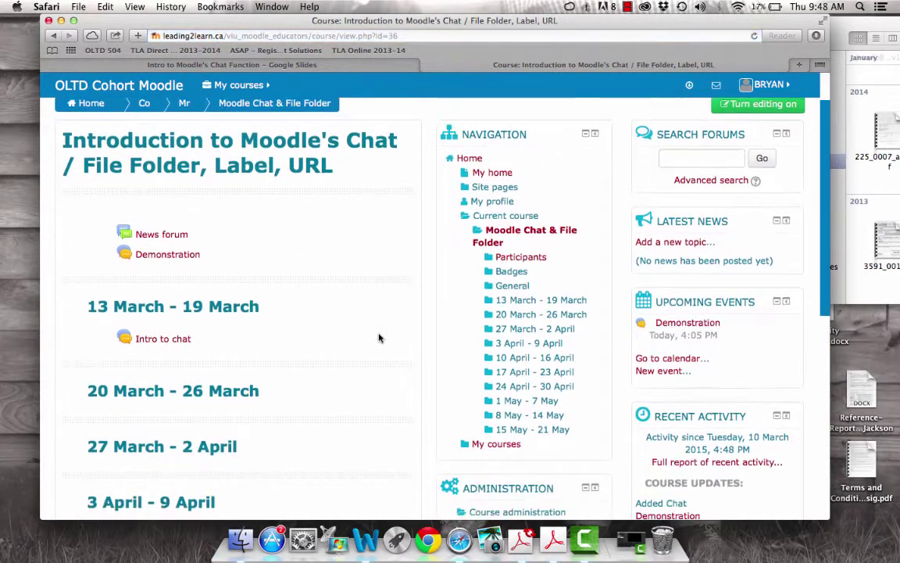
{"action": "scroll", "coordinate": [379, 338], "scroll_direction": "down", "scroll_amount": 1}
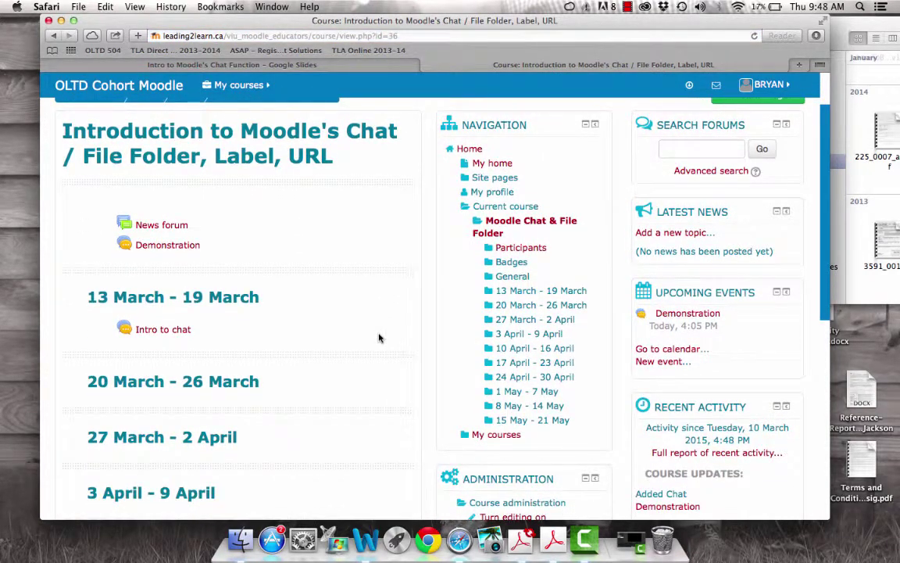
{"action": "scroll", "coordinate": [379, 337], "scroll_direction": "up", "scroll_amount": 2}
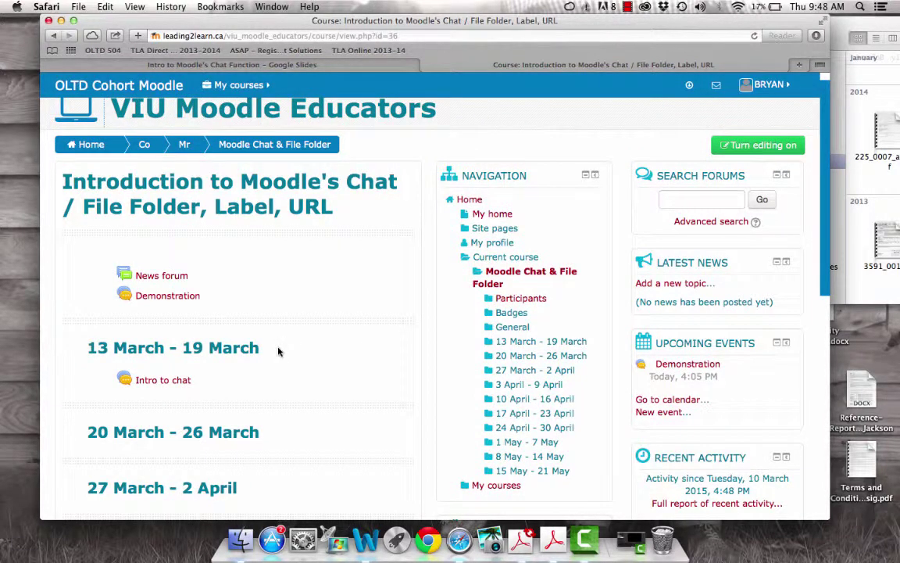
{"action": "scroll", "coordinate": [310, 366], "scroll_direction": "down", "scroll_amount": 3}
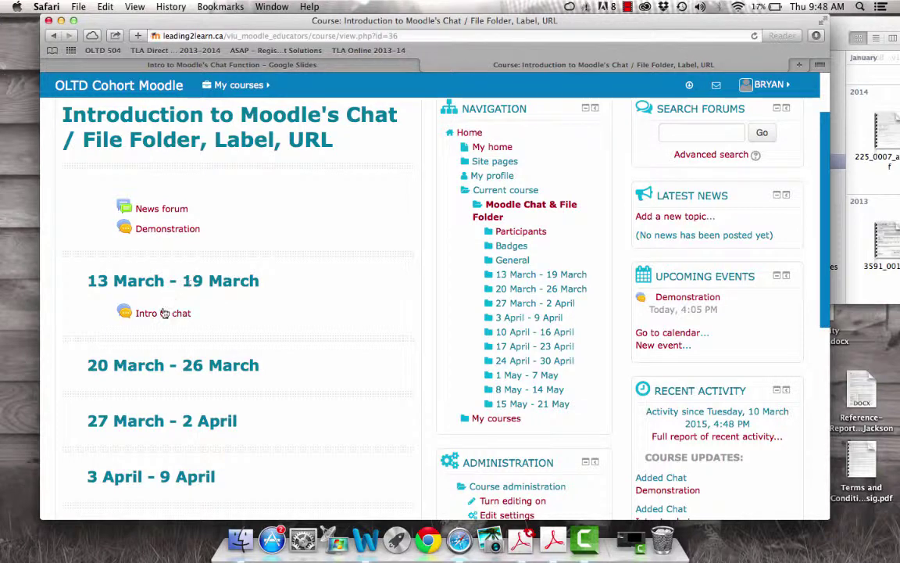
{"action": "scroll", "coordinate": [211, 312], "scroll_direction": "down", "scroll_amount": 1}
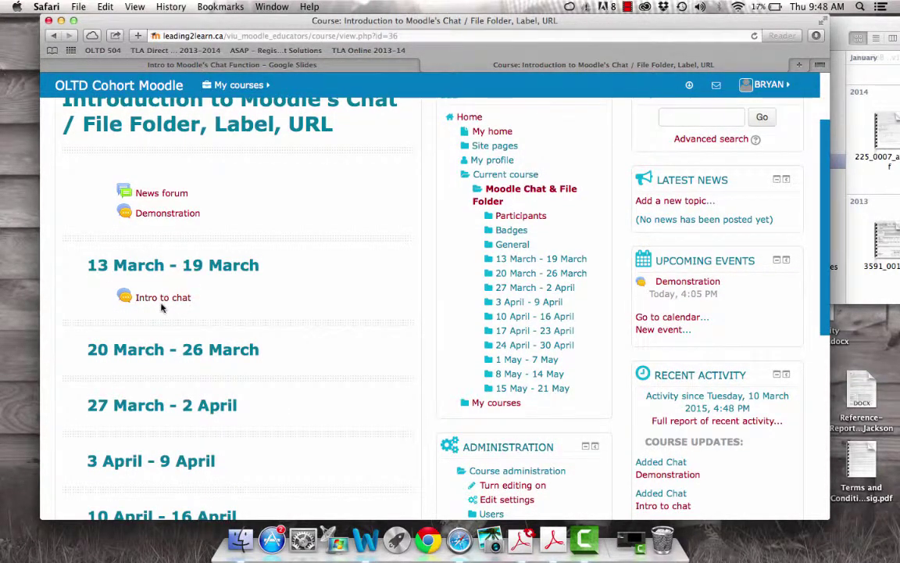
{"action": "scroll", "coordinate": [149, 278], "scroll_direction": "down", "scroll_amount": 2}
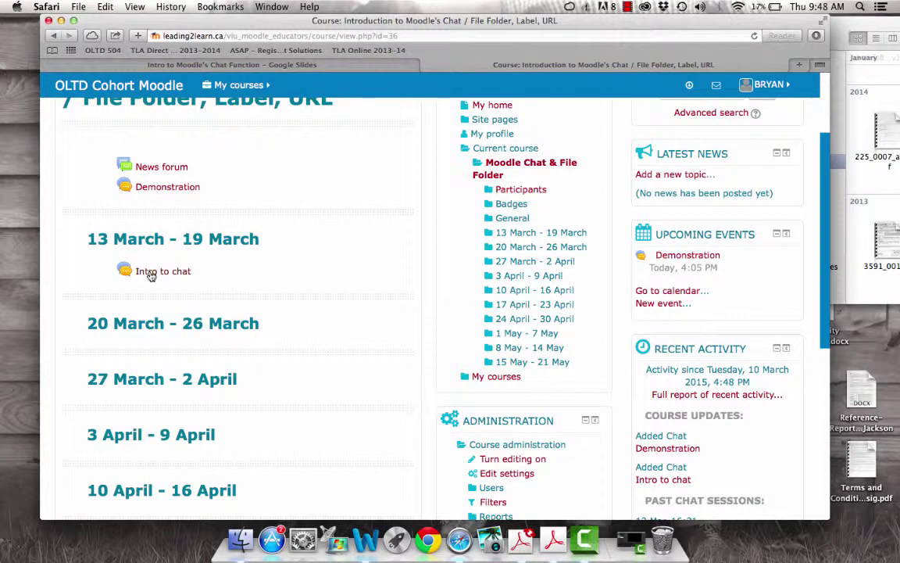
{"action": "left_click", "coordinate": [151, 274]}
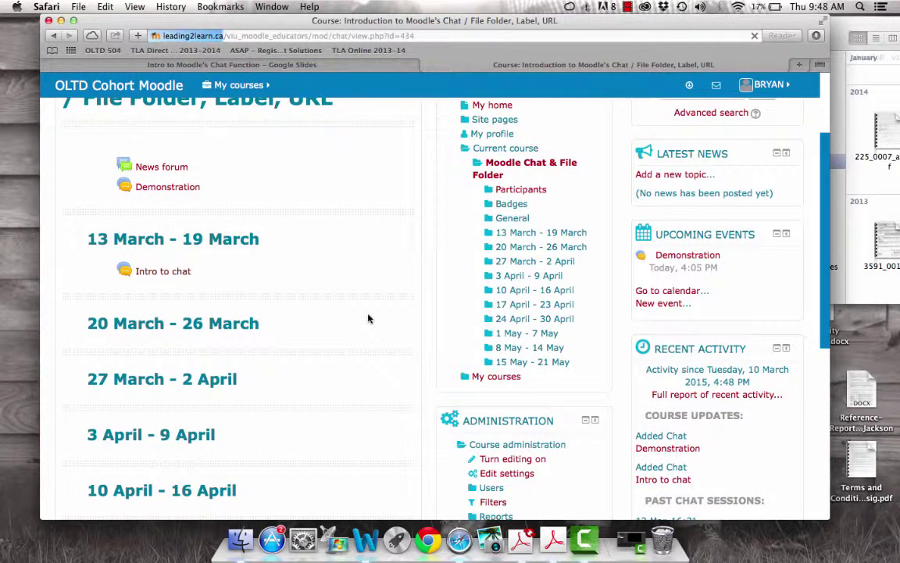
{"action": "scroll", "coordinate": [286, 349], "scroll_direction": "down", "scroll_amount": 2}
{"action": "scroll", "coordinate": [286, 350], "scroll_direction": "down", "scroll_amount": 1}
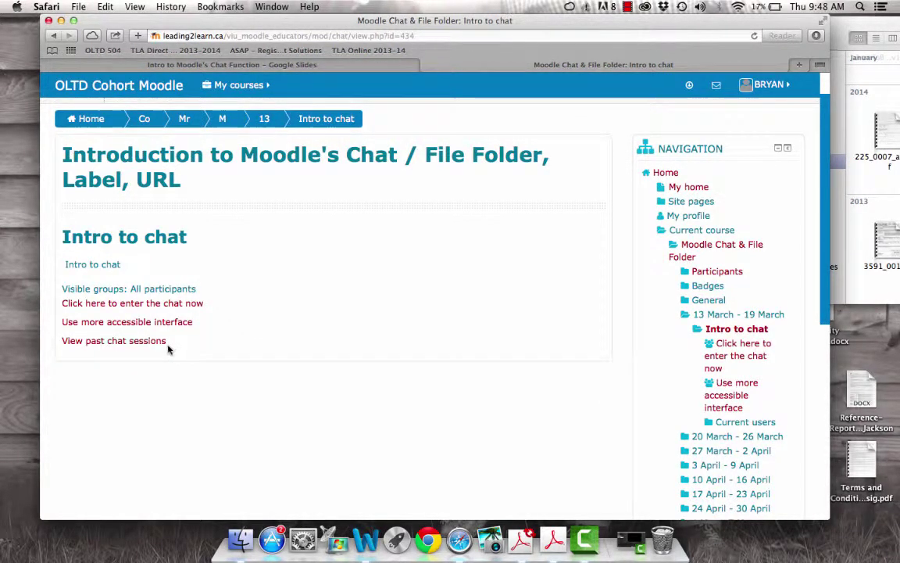
View the past chat sessions of Intro to chat and list all sessions, including incomplete ones.
{"action": "left_click", "coordinate": [138, 344]}
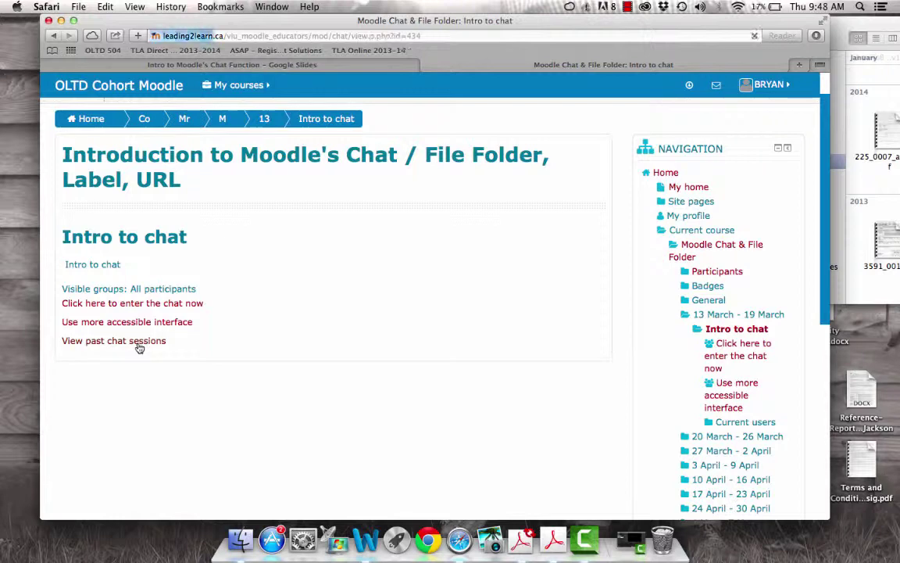
{"action": "left_click", "coordinate": [250, 320]}
{"action": "scroll", "coordinate": [476, 345], "scroll_direction": "down", "scroll_amount": 2}
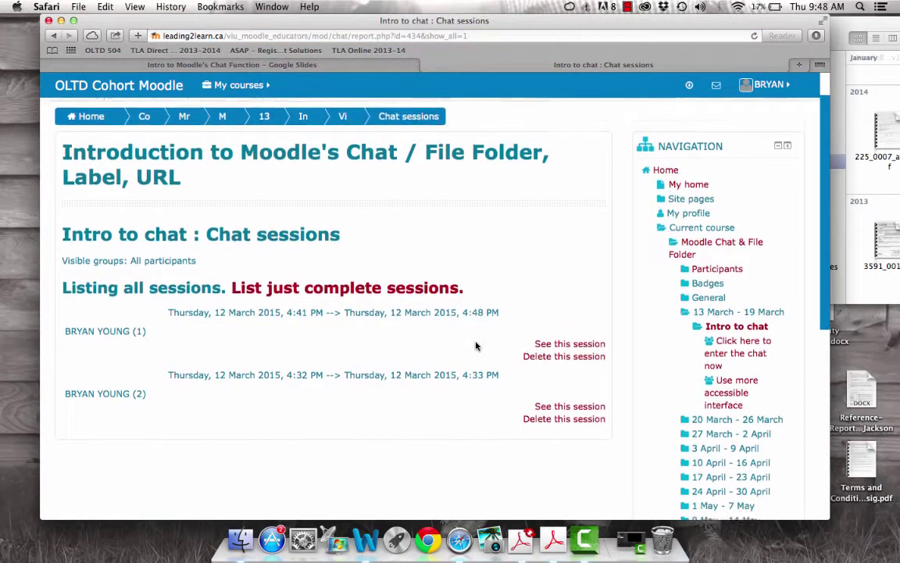
Read the messages of the 12 March 2015 session from 4:32 PM to 4:33 PM, then return to the chat sessions page.
{"action": "scroll", "coordinate": [476, 345], "scroll_direction": "down", "scroll_amount": 2}
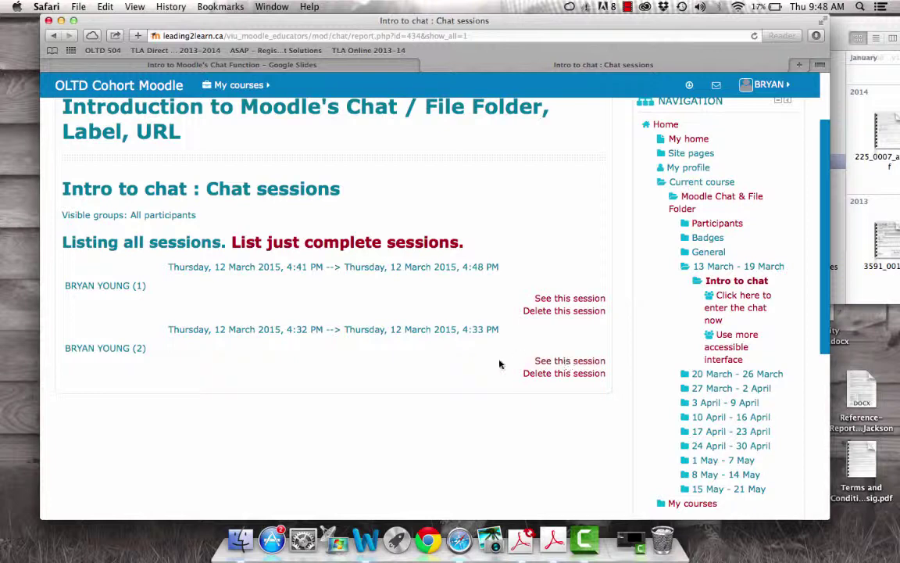
{"action": "left_click", "coordinate": [546, 362]}
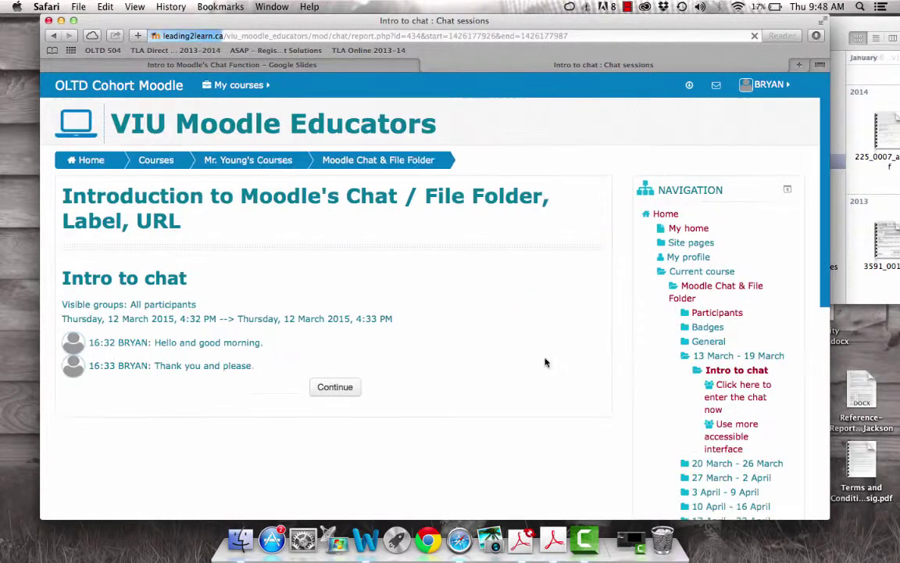
{"action": "scroll", "coordinate": [442, 362], "scroll_direction": "down", "scroll_amount": 1}
{"action": "scroll", "coordinate": [442, 362], "scroll_direction": "down", "scroll_amount": 2}
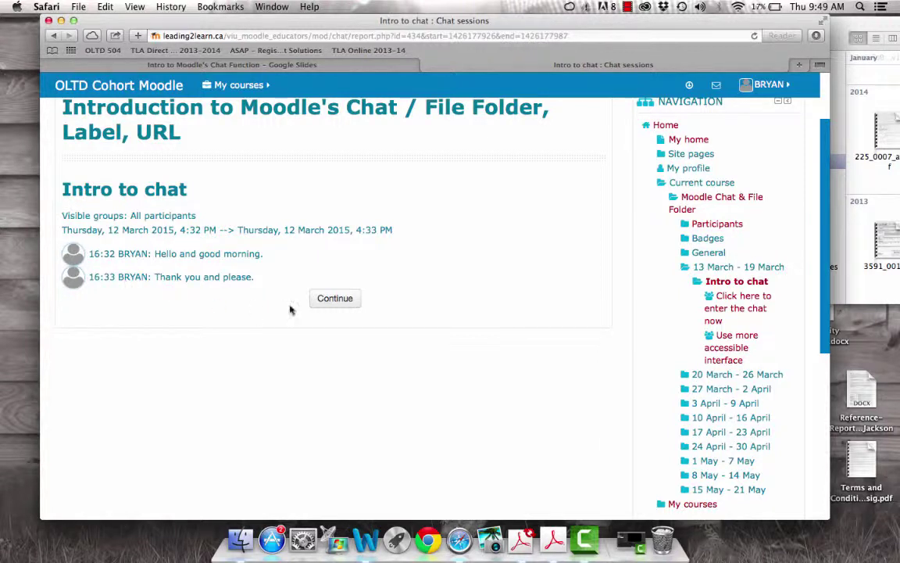
{"action": "left_click", "coordinate": [329, 299]}
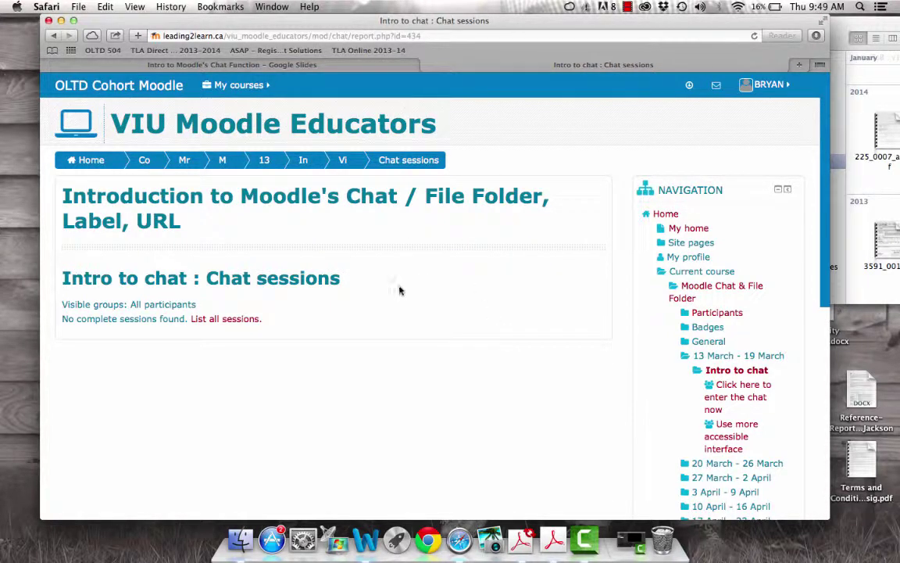
{"action": "scroll", "coordinate": [324, 345], "scroll_direction": "down", "scroll_amount": 1}
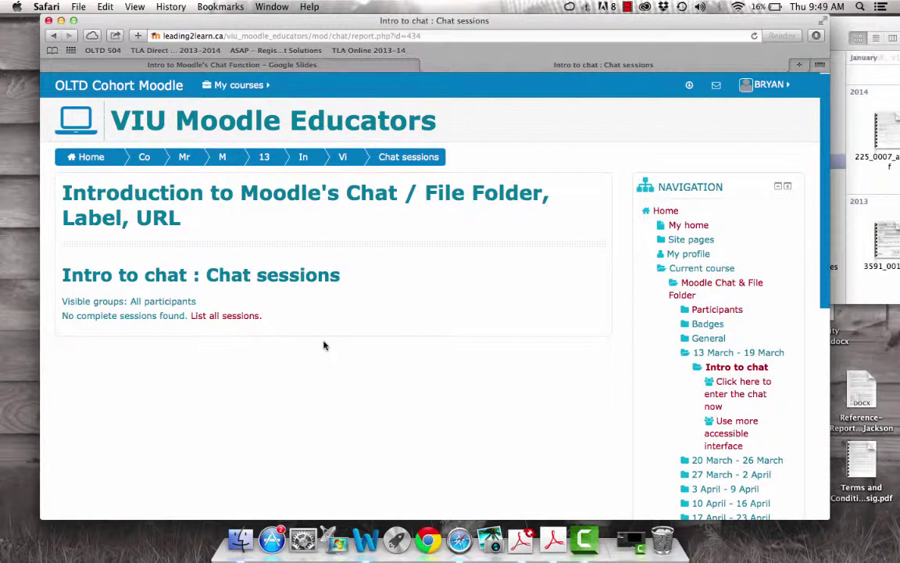